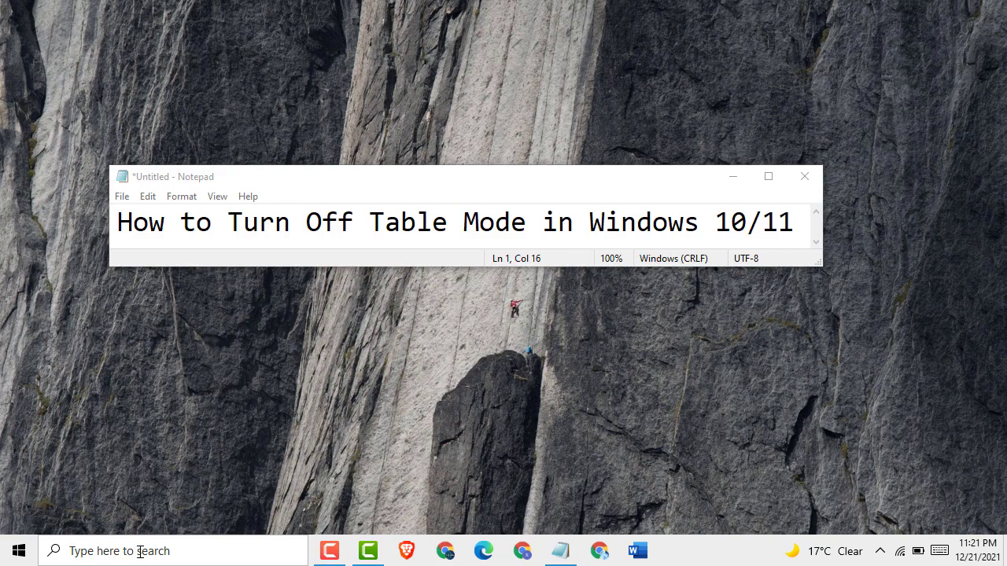
Step: Launch the Settings app from the taskbar search panel's Top apps
{"action": "left_click", "coordinate": [139, 551]}
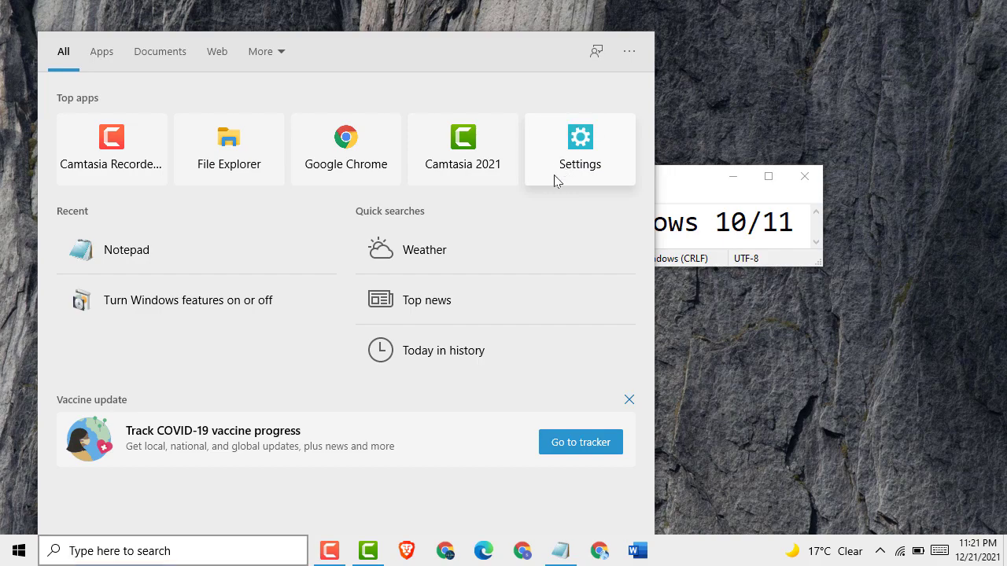
{"action": "left_click", "coordinate": [557, 179]}
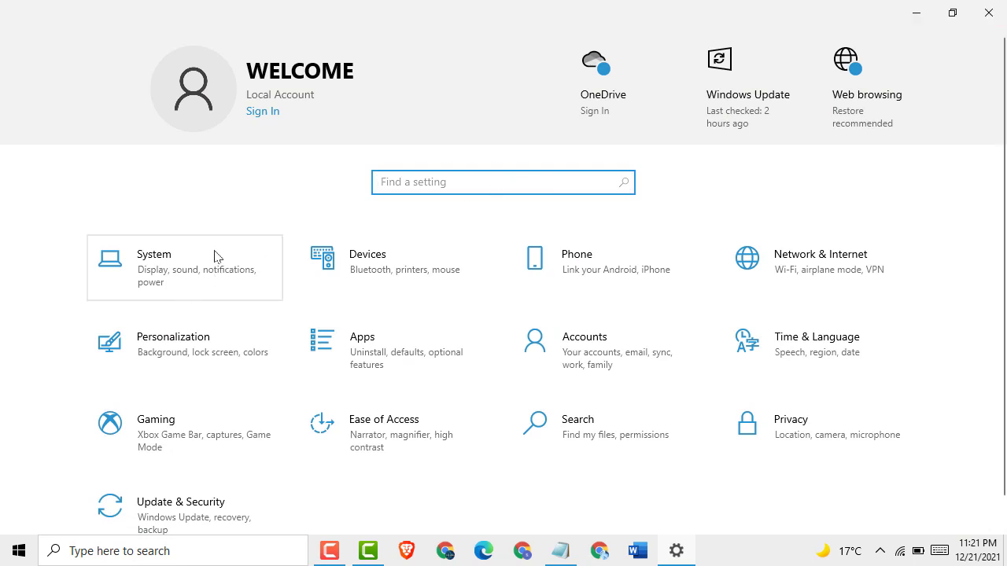
Step: Go to System and then the Tablet page in the sidebar
{"action": "left_click", "coordinate": [196, 271]}
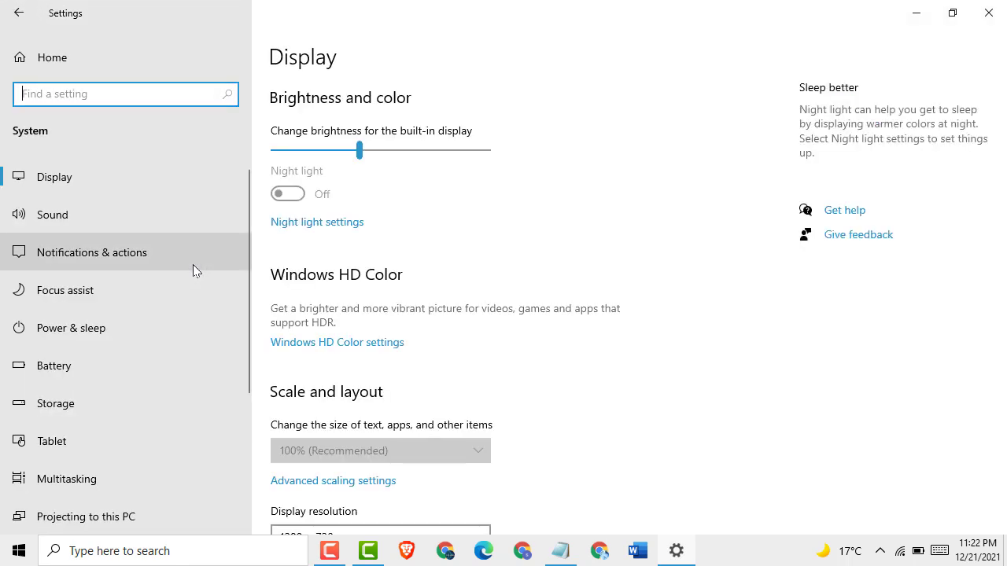
{"action": "left_click", "coordinate": [70, 448]}
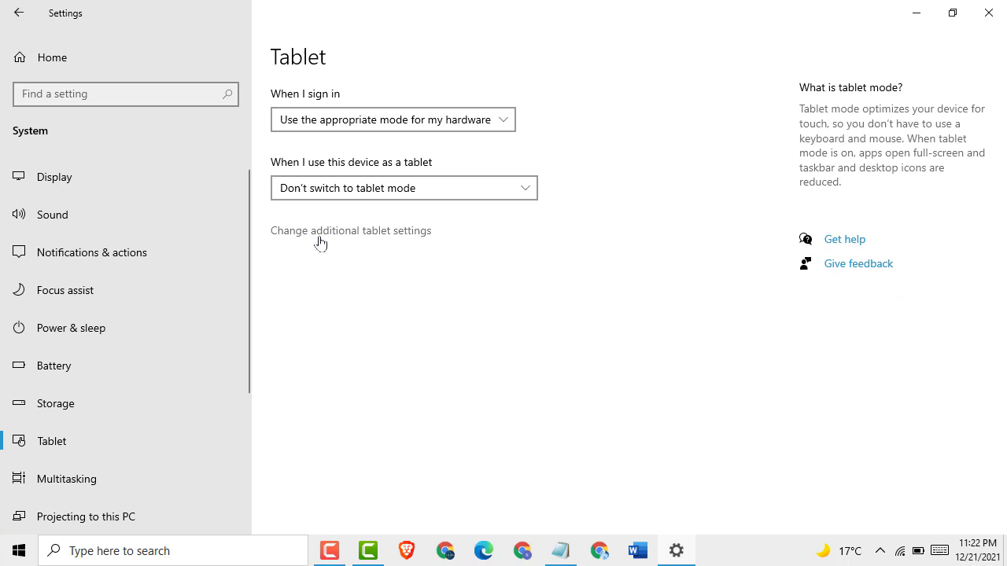
Step: In Change additional tablet settings, switch Tablet mode to On
{"action": "left_click", "coordinate": [390, 236]}
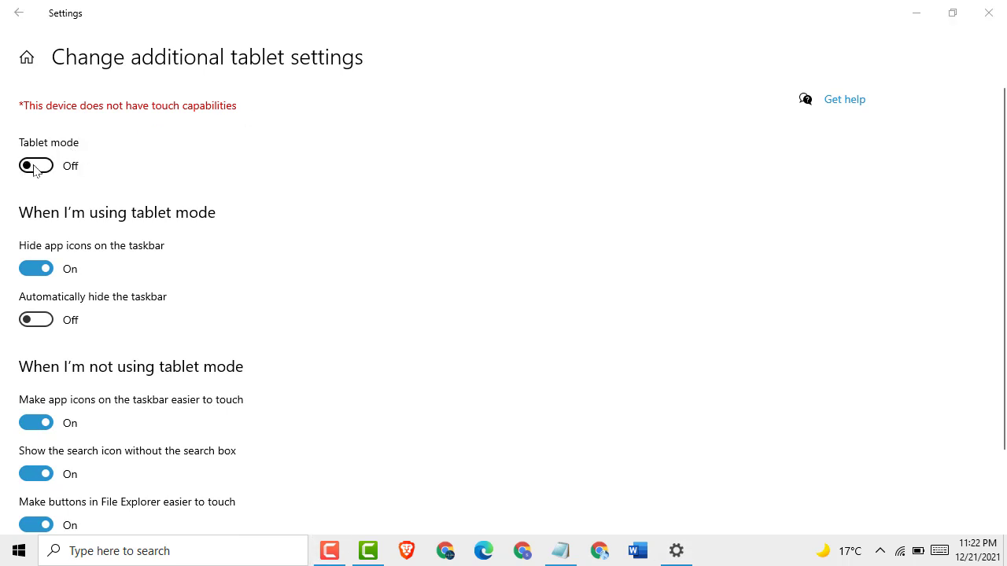
{"action": "left_click", "coordinate": [34, 166]}
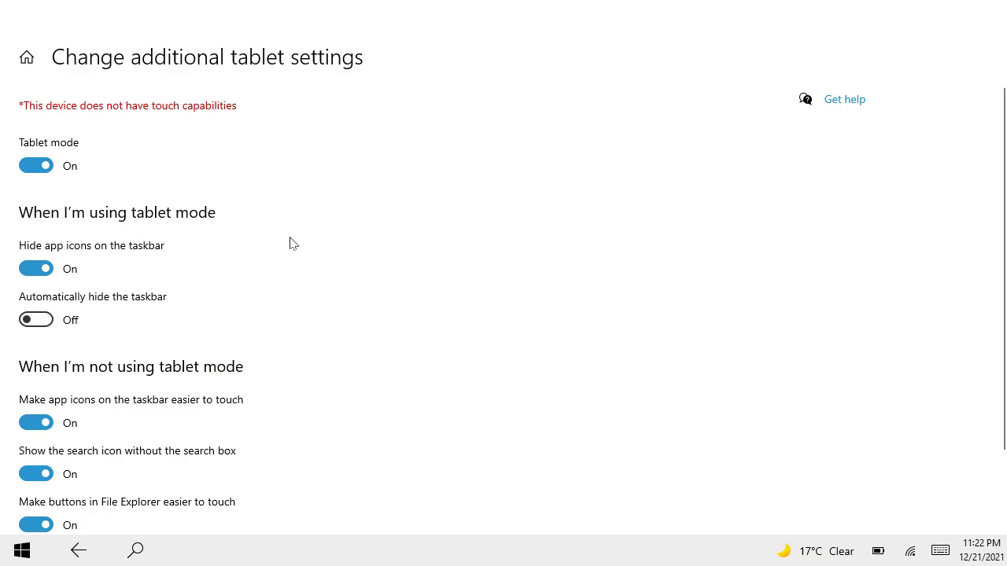
Step: Show the desktop with Win+D, leaving the tablet-mode taskbar visible
{"action": "key", "text": "super+d"}
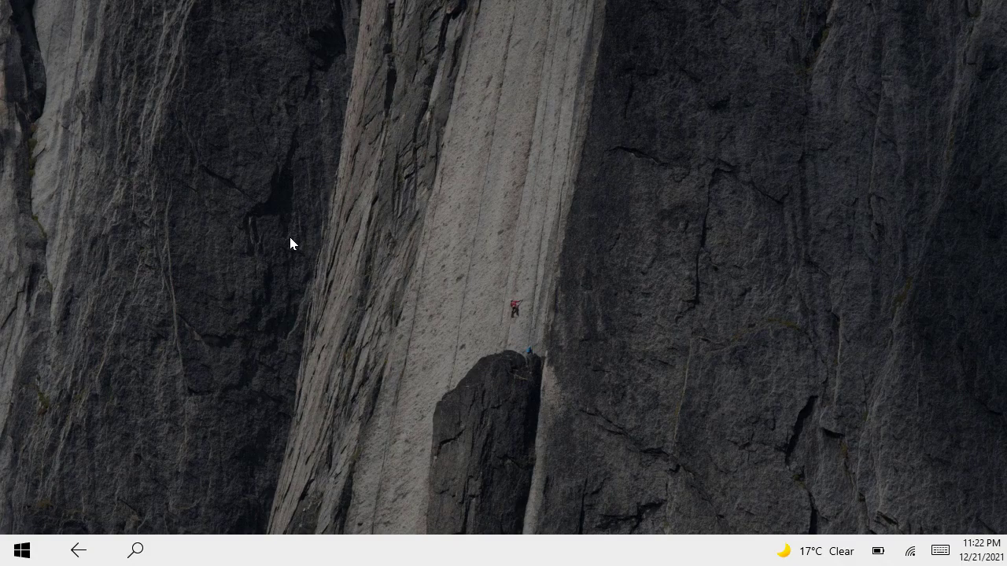